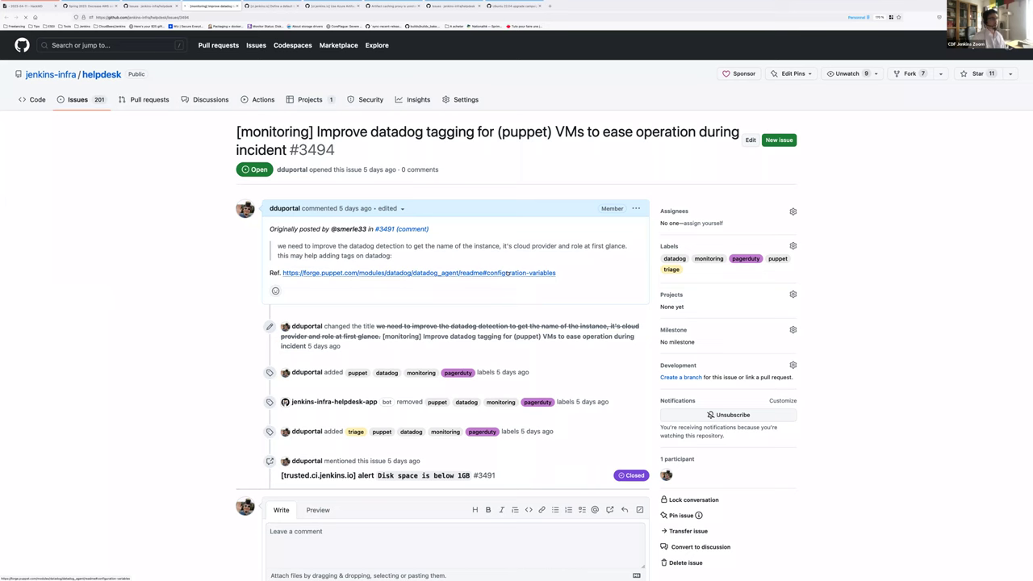
- Check the linked Puppet datadog_agent configuration variables and assign the datadog tagging issue to milestone infra-team-sync-2023-04-18
{"action": "left_click", "coordinate": [507, 273]}
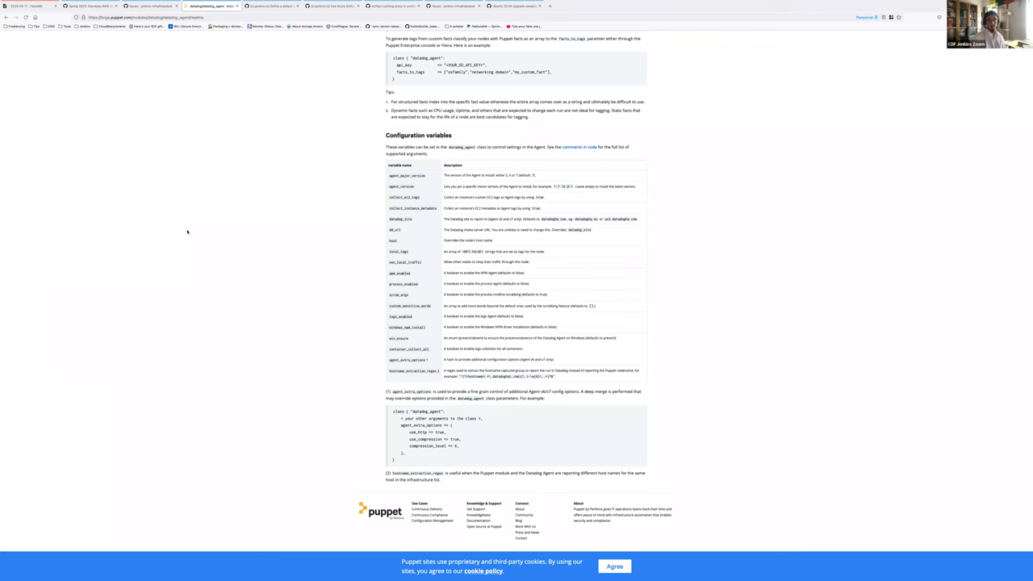
{"action": "left_click", "coordinate": [6, 17]}
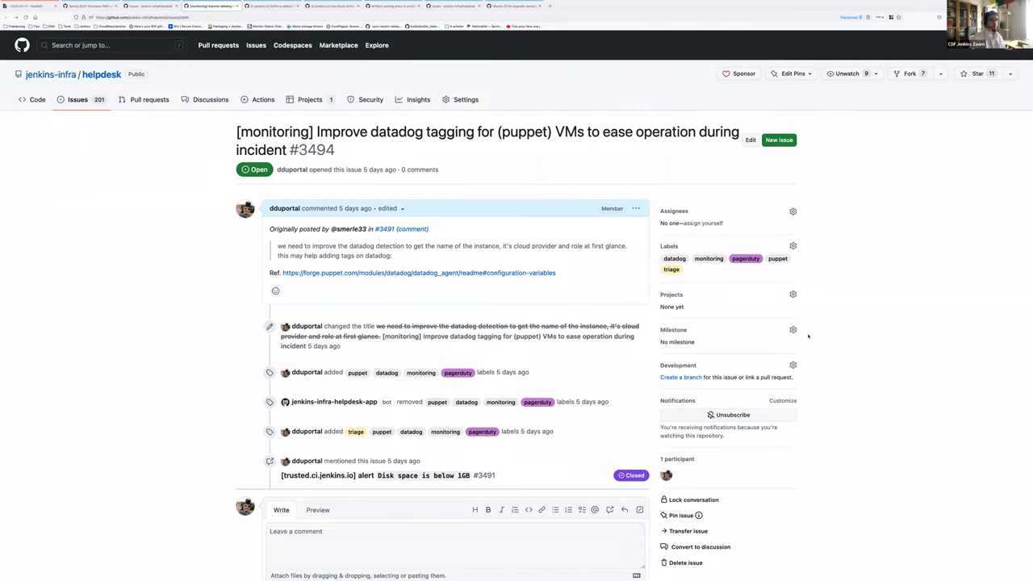
{"action": "left_click", "coordinate": [793, 330]}
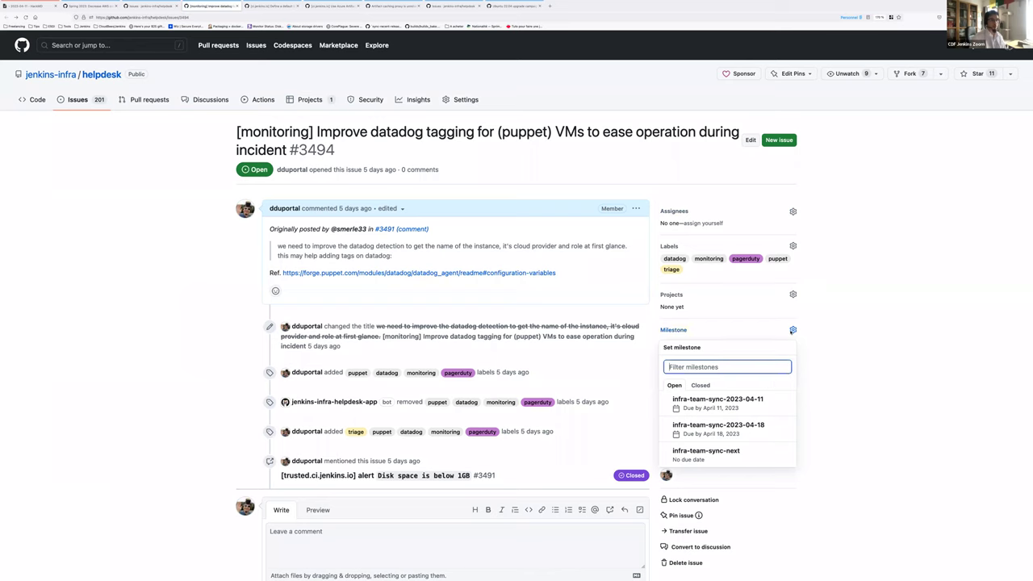
{"action": "left_click", "coordinate": [765, 424]}
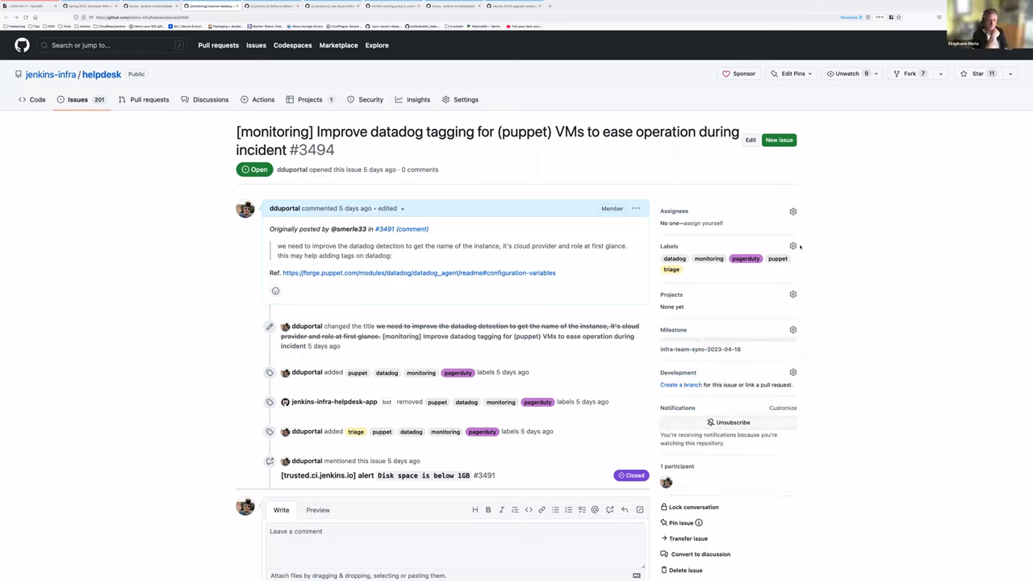
- Remove the triage label from the datadog tagging issue and close its page
{"action": "left_click", "coordinate": [792, 245]}
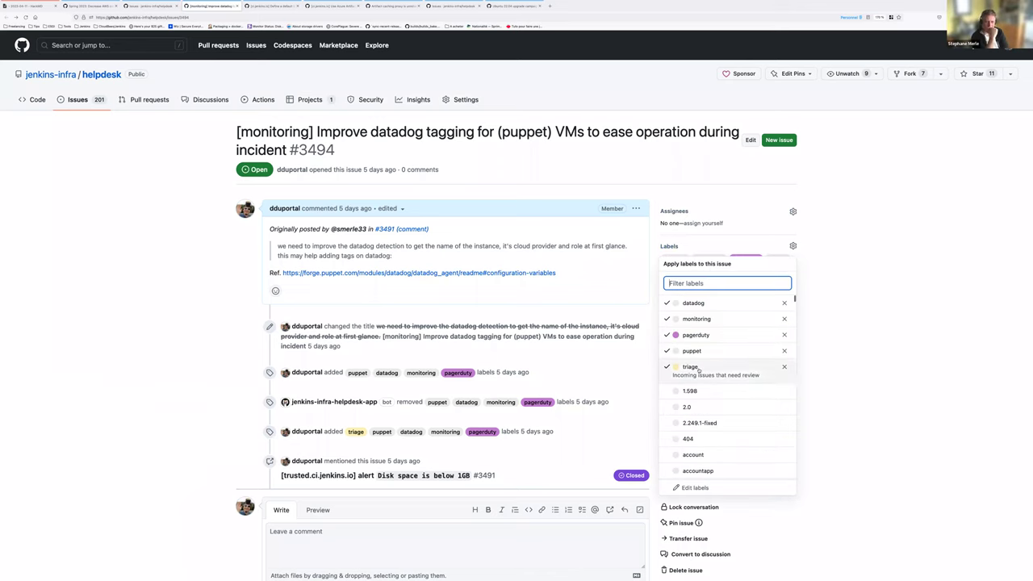
{"action": "left_click", "coordinate": [184, 137]}
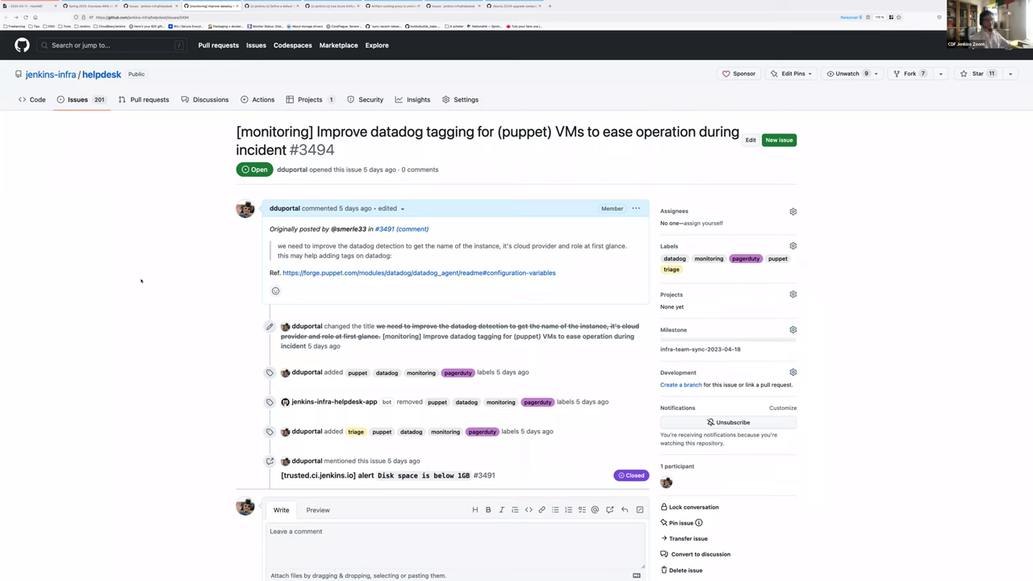
{"action": "key", "text": "super+w"}
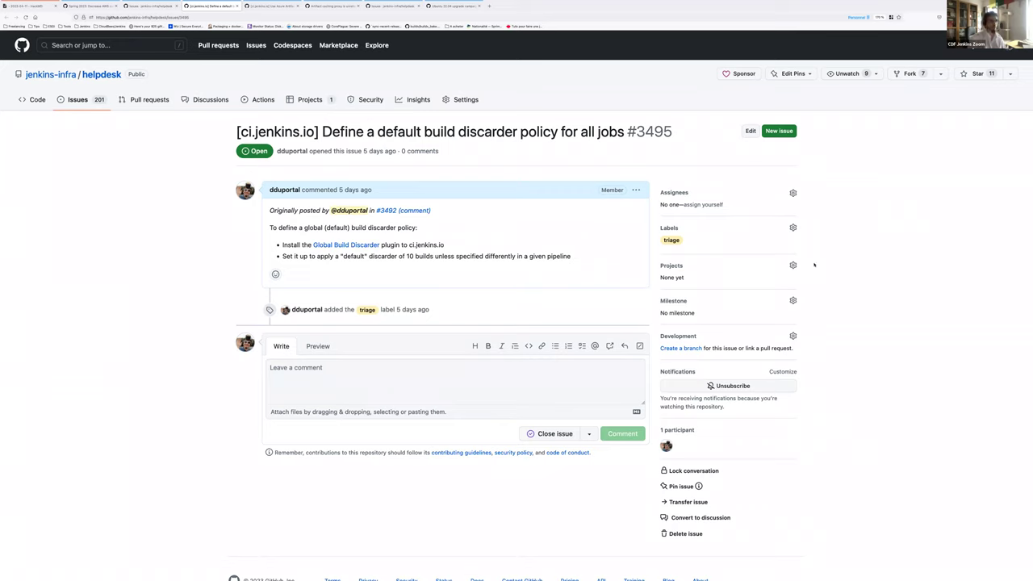
- Add the ci.jenkins.io label to the default build discarder issue and remove its triage label
{"action": "left_click", "coordinate": [792, 228]}
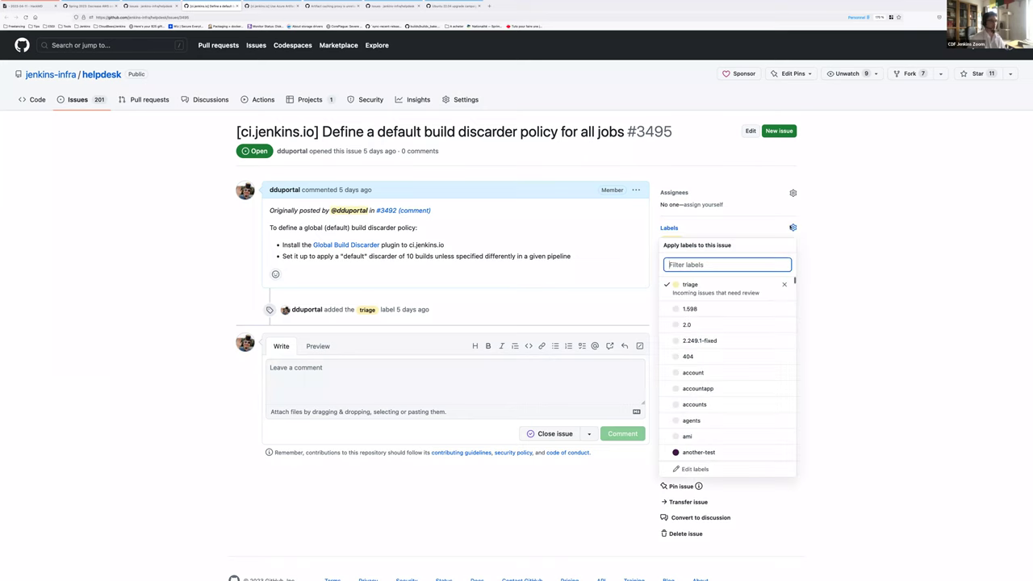
{"action": "type", "text": "ci.j"}
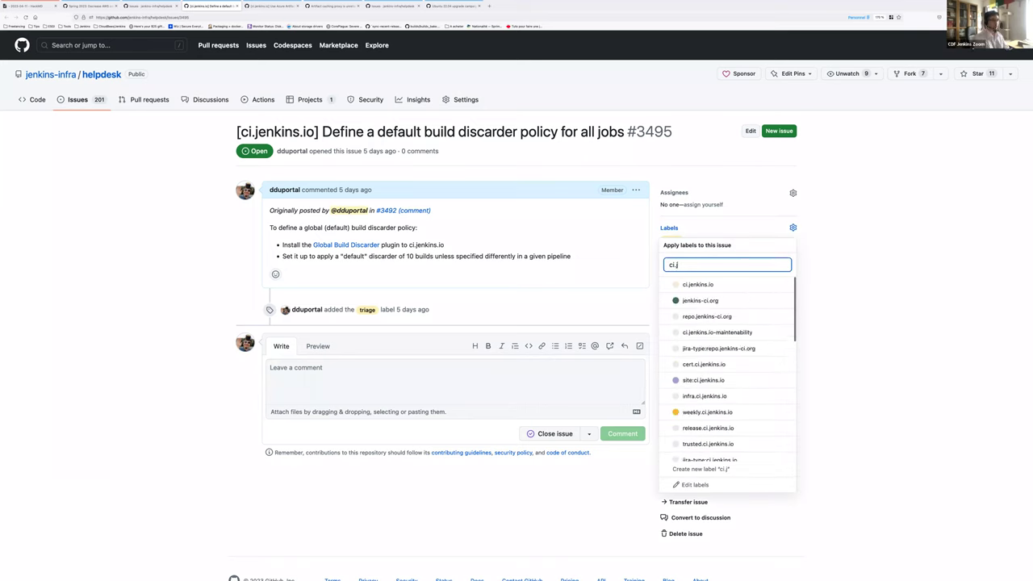
{"action": "left_click", "coordinate": [738, 284]}
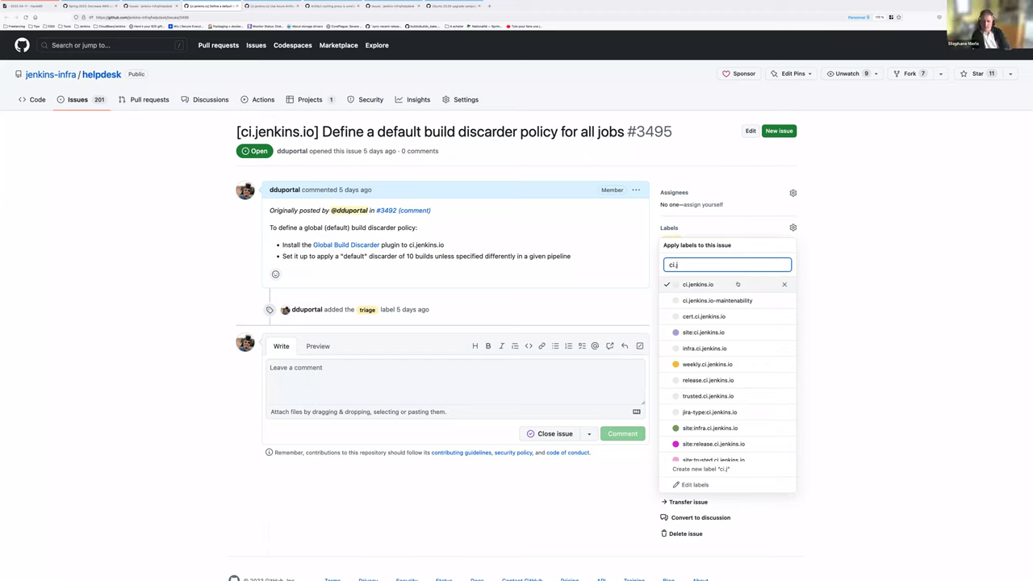
{"action": "key", "text": "super+a"}
{"action": "type", "text": "tri"}
{"action": "left_click", "coordinate": [793, 228]}
{"action": "left_click", "coordinate": [793, 227]}
{"action": "left_click", "coordinate": [825, 263]}
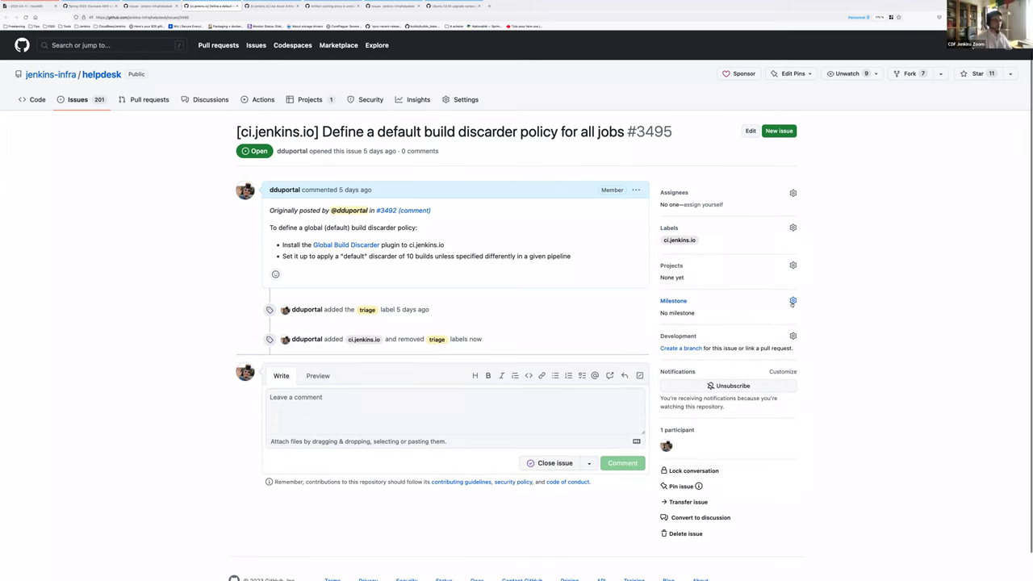
- Assign the default build discarder issue to an infra-team-sync milestone and close its page
{"action": "left_click", "coordinate": [793, 303]}
{"action": "left_click", "coordinate": [696, 385]}
{"action": "key", "text": "ctrl+w"}
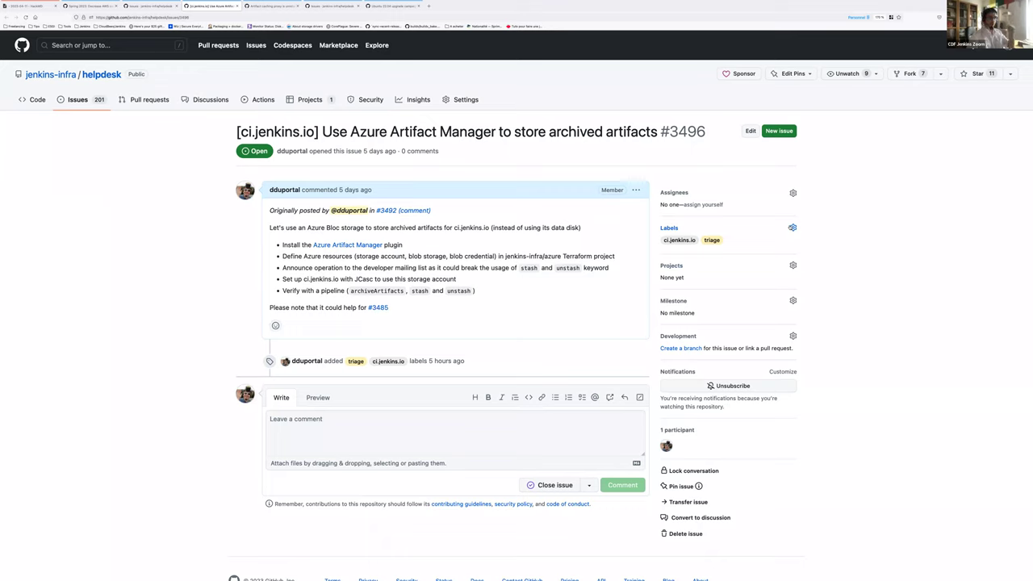
- Remove the triage label from the Azure Artifact Manager issue and set its milestone to infra-team-sync-2023-04-18
{"action": "left_click", "coordinate": [793, 228]}
{"action": "left_click", "coordinate": [870, 305]}
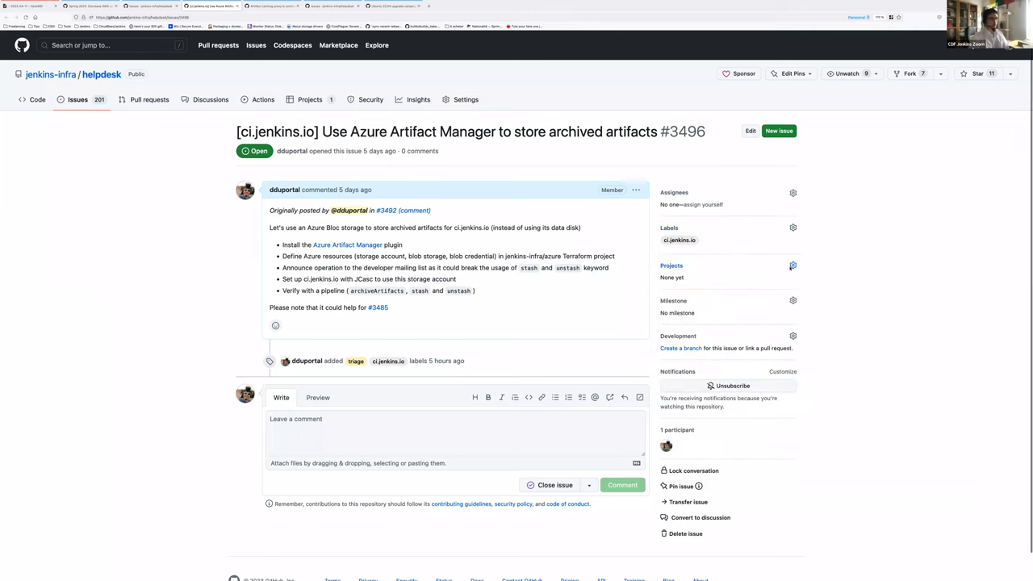
{"action": "left_click", "coordinate": [793, 265]}
{"action": "left_click", "coordinate": [857, 273]}
{"action": "left_click", "coordinate": [794, 302]}
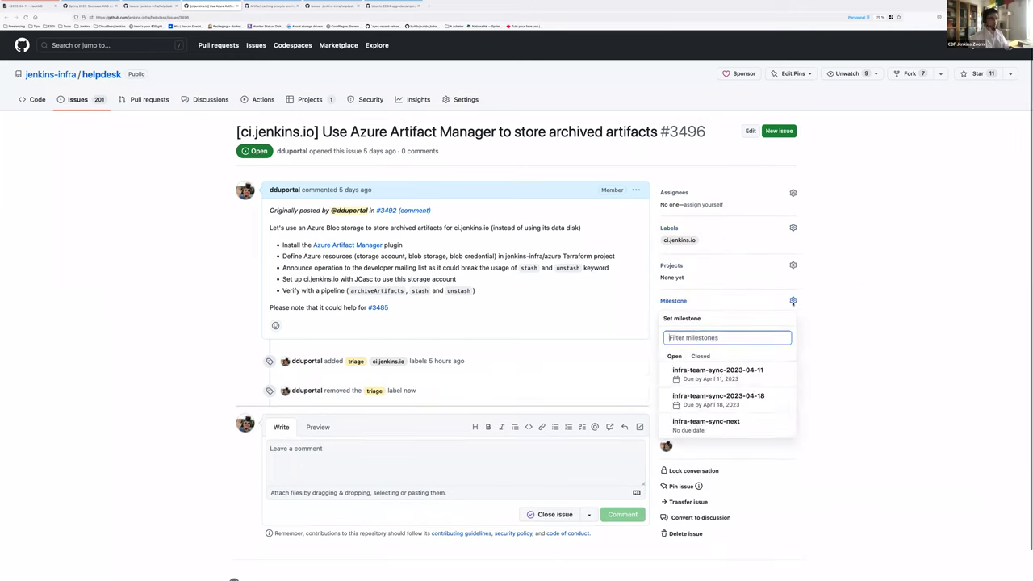
{"action": "left_click", "coordinate": [489, 320]}
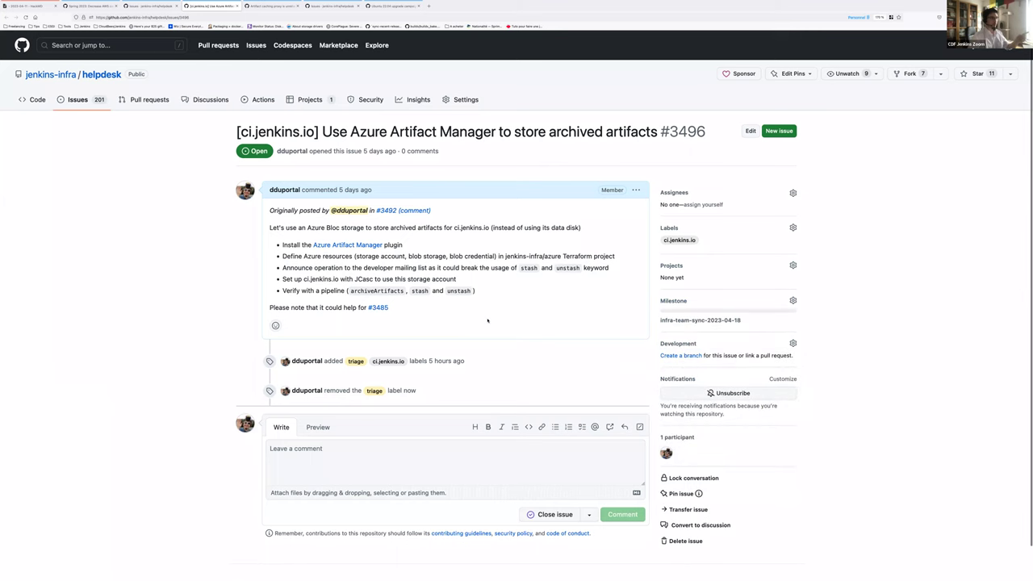
- Open the referenced Azure billing issue #3485, move it to the infra-team-sync-next milestone, and return to the Azure Artifact Manager issue
{"action": "left_click", "coordinate": [378, 308]}
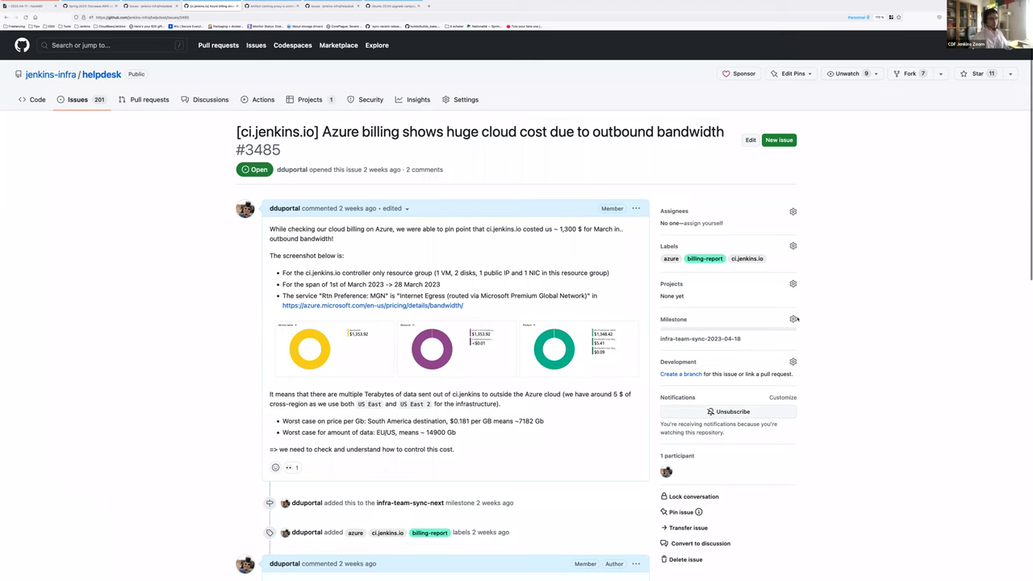
{"action": "left_click", "coordinate": [793, 318]}
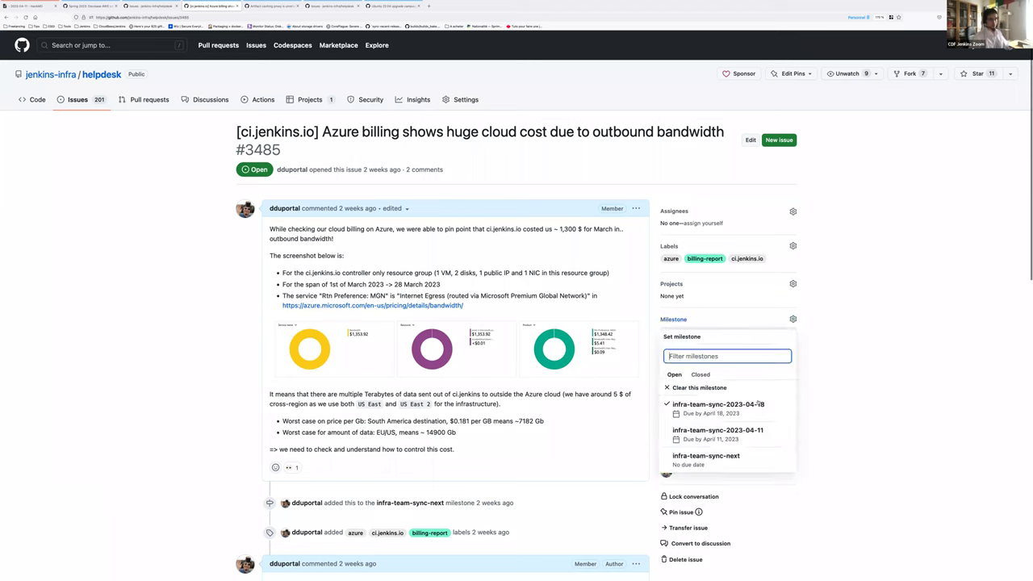
{"action": "left_click", "coordinate": [756, 455]}
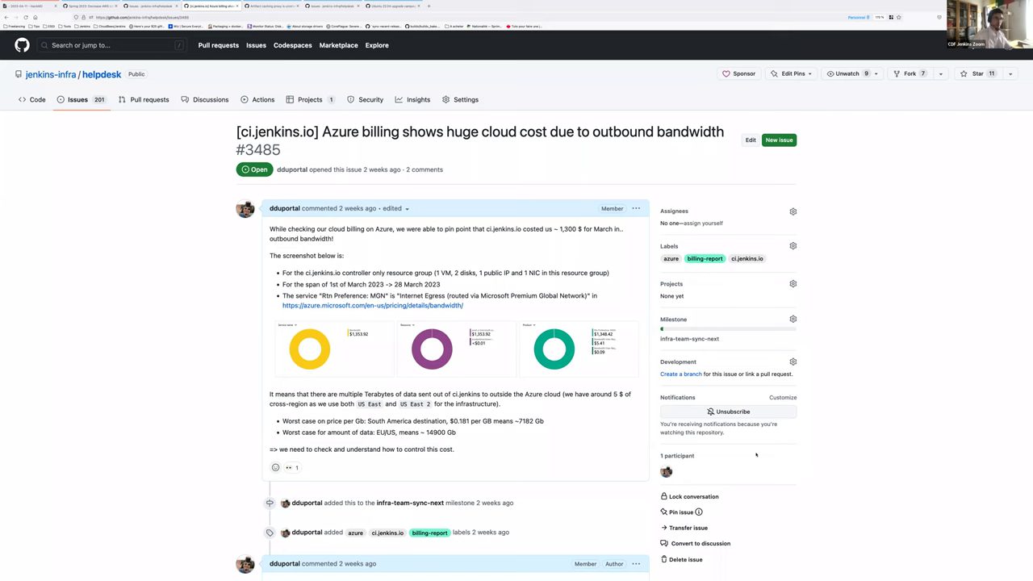
{"action": "left_click", "coordinate": [6, 17]}
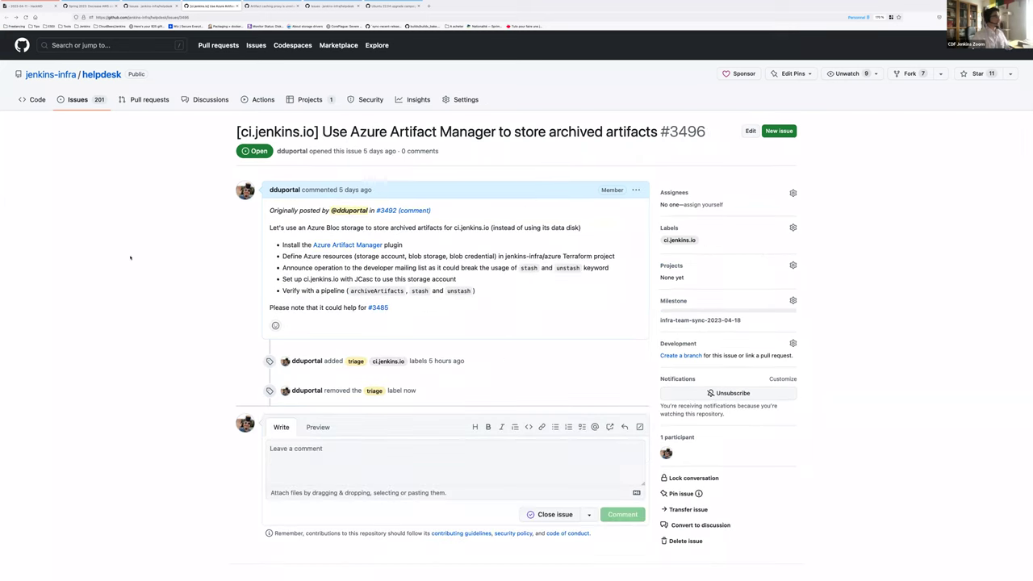
- Close the pages no longer needed and open the datadog "Disk space is below 1GB free" monitor issue separately from the helpdesk issue list
{"action": "key", "text": "super+w"}
{"action": "key", "text": "super+w"}
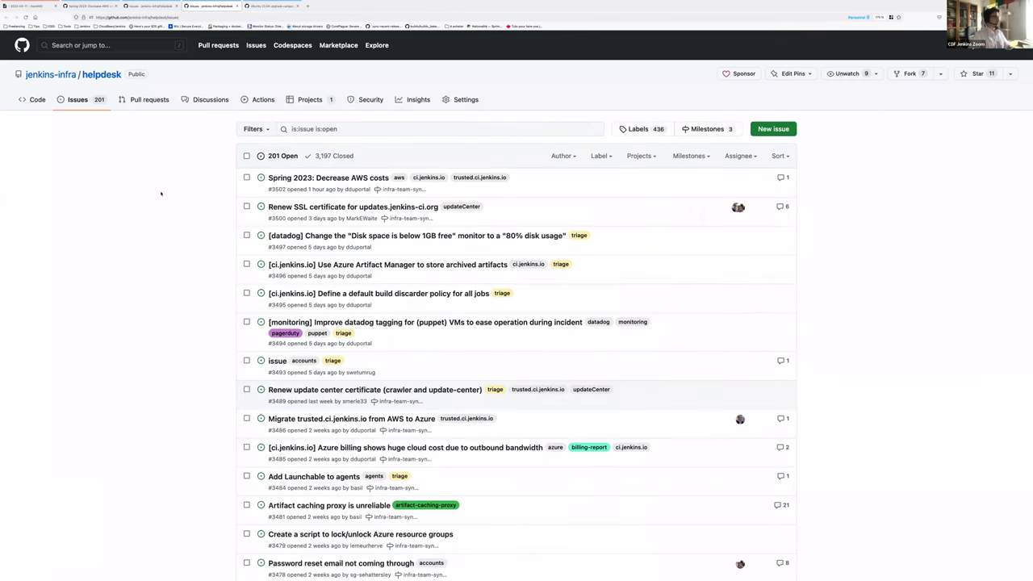
{"action": "key", "text": "super+w"}
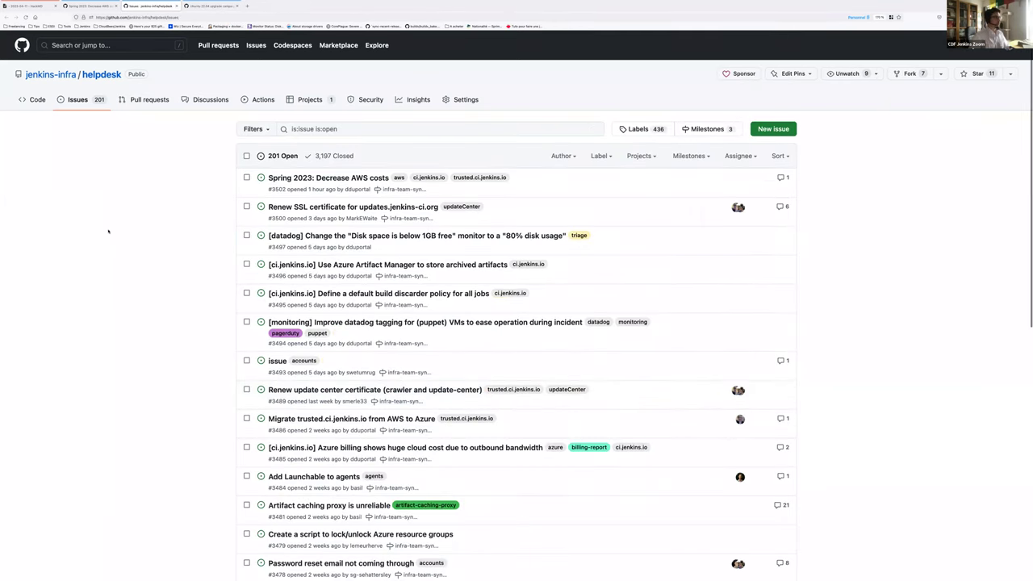
{"action": "mouse_move", "coordinate": [420, 236]}
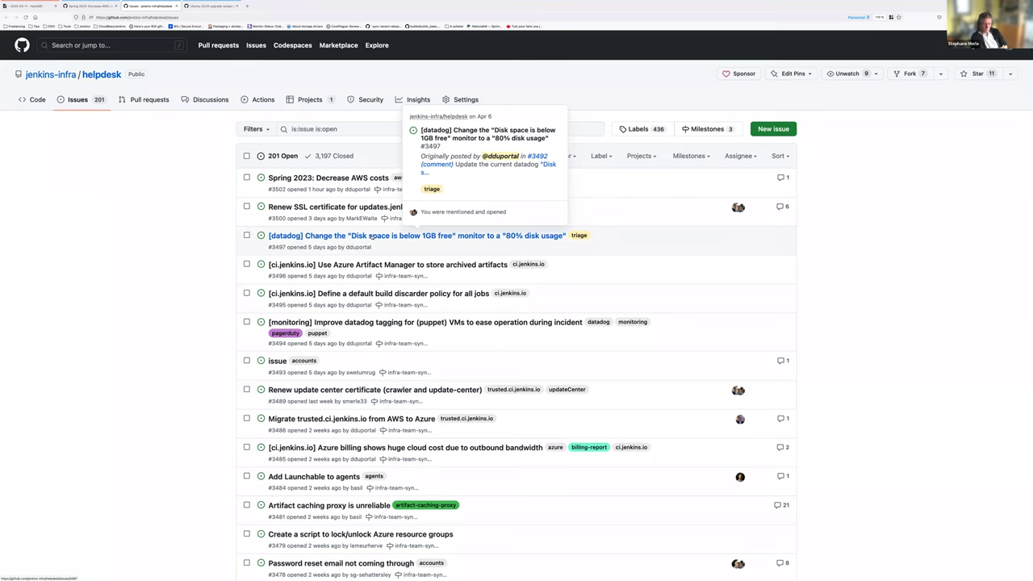
{"action": "right_click", "coordinate": [369, 236]}
{"action": "left_click", "coordinate": [412, 242]}
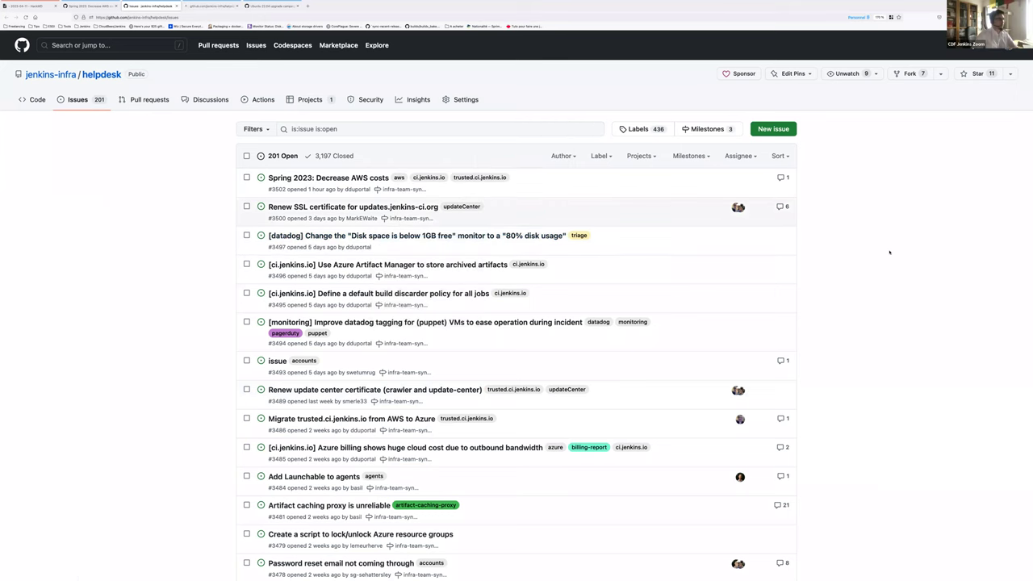
- Remove the triage label from the Jenkins Controllers in Azure workload identity issue #3460 in the issue list
{"action": "scroll", "coordinate": [889, 252], "scroll_direction": "down", "scroll_amount": 5}
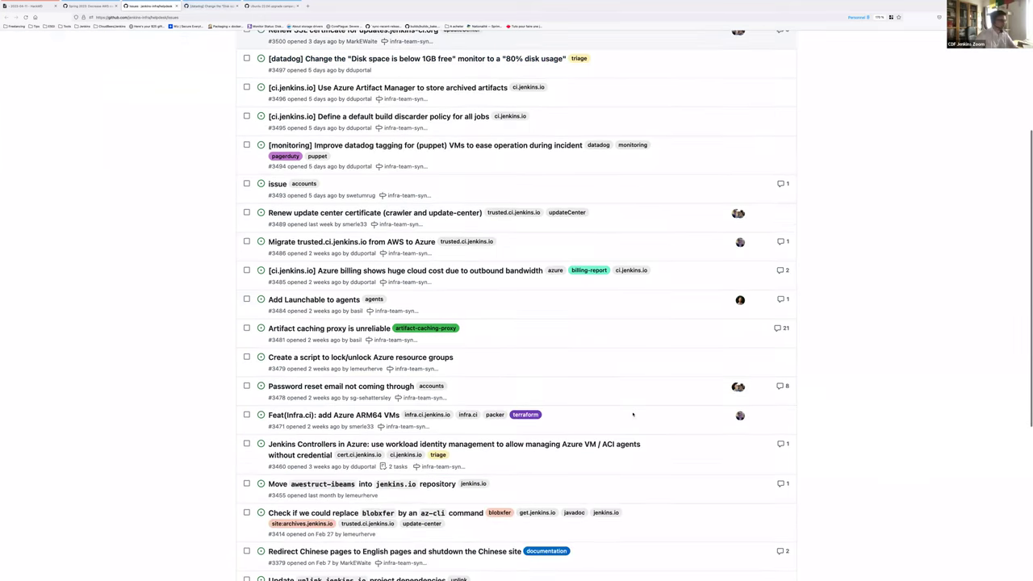
{"action": "scroll", "coordinate": [535, 373], "scroll_direction": "down", "scroll_amount": 2}
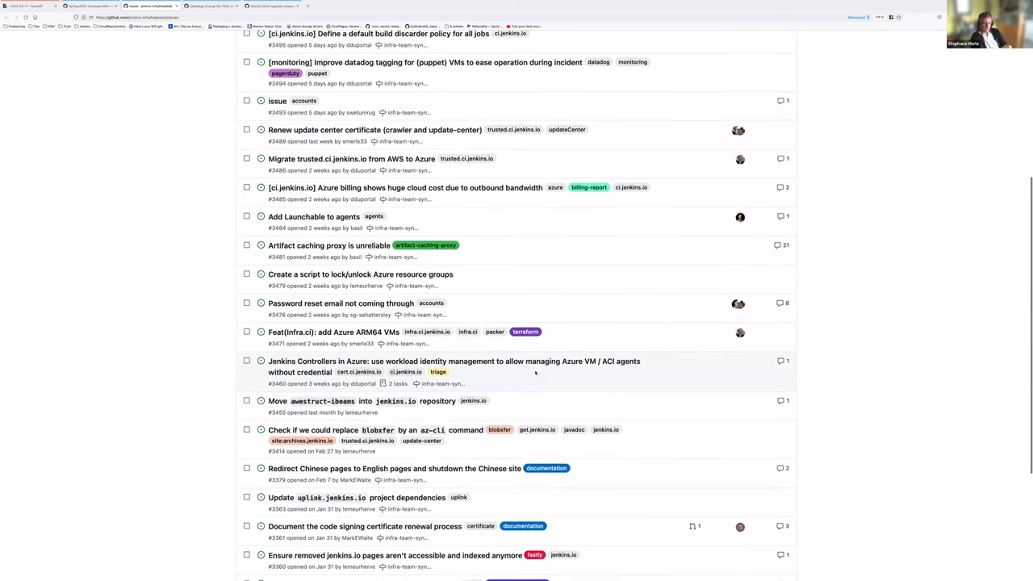
{"action": "left_click", "coordinate": [472, 361]}
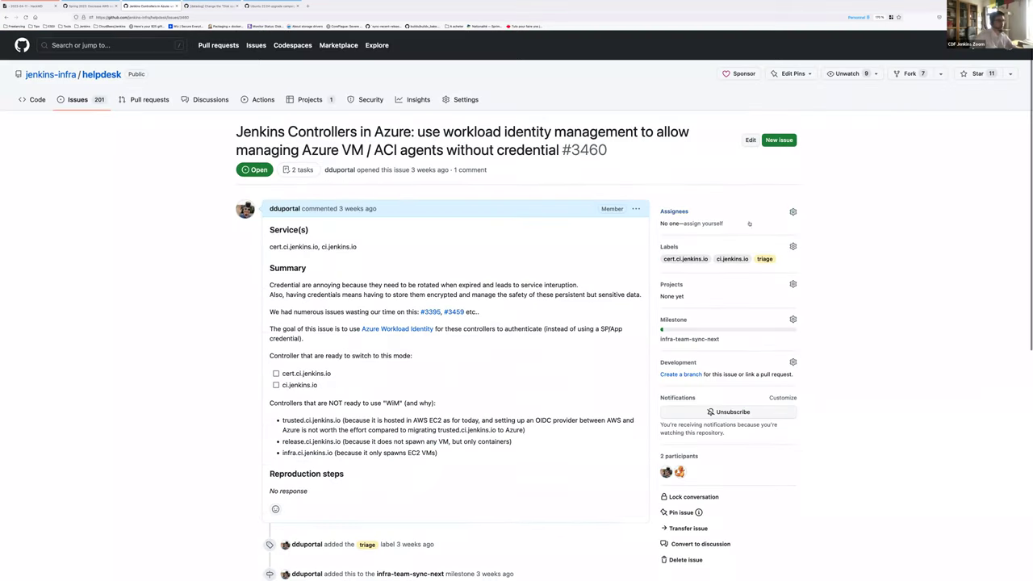
{"action": "left_click", "coordinate": [791, 247]}
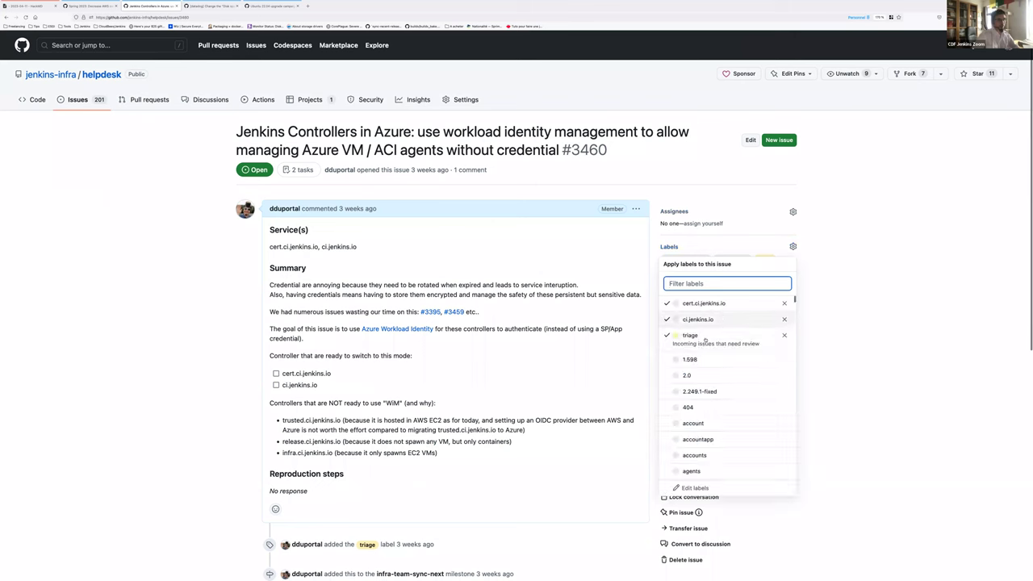
{"action": "left_click", "coordinate": [865, 333]}
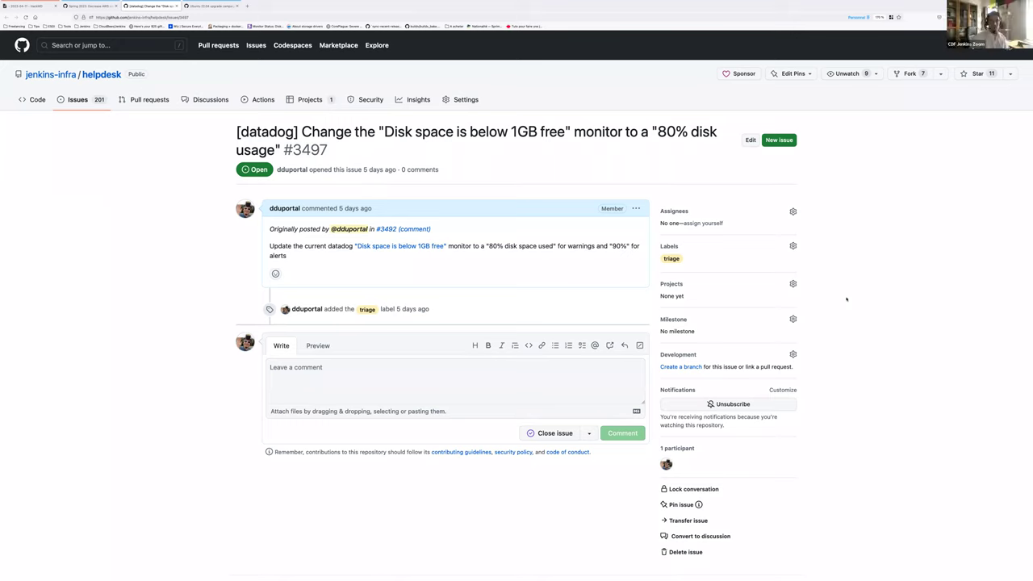
{"action": "left_click_drag", "start_coordinate": [385, 132], "coordinate": [565, 132]}
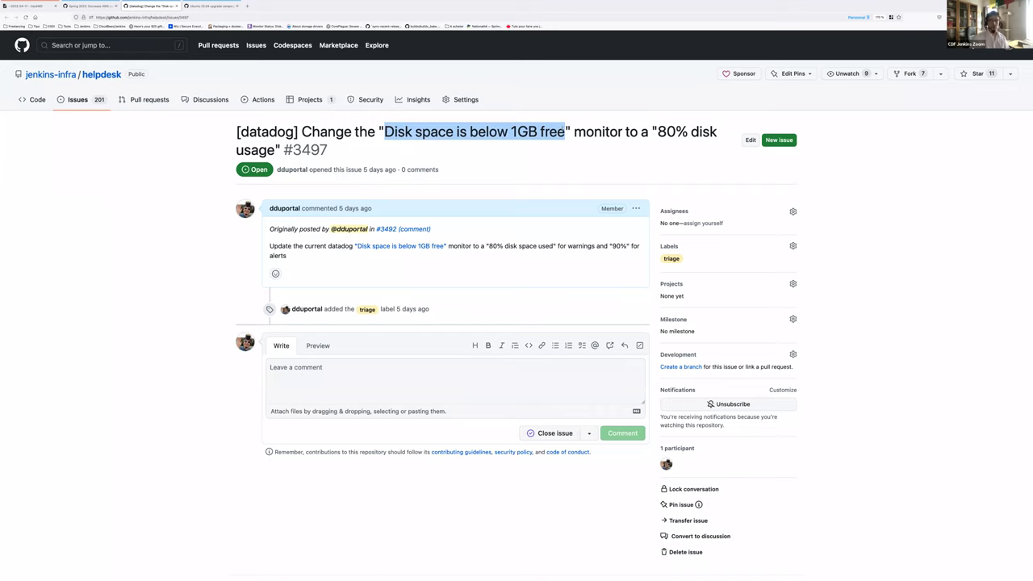
{"action": "left_click", "coordinate": [565, 132]}
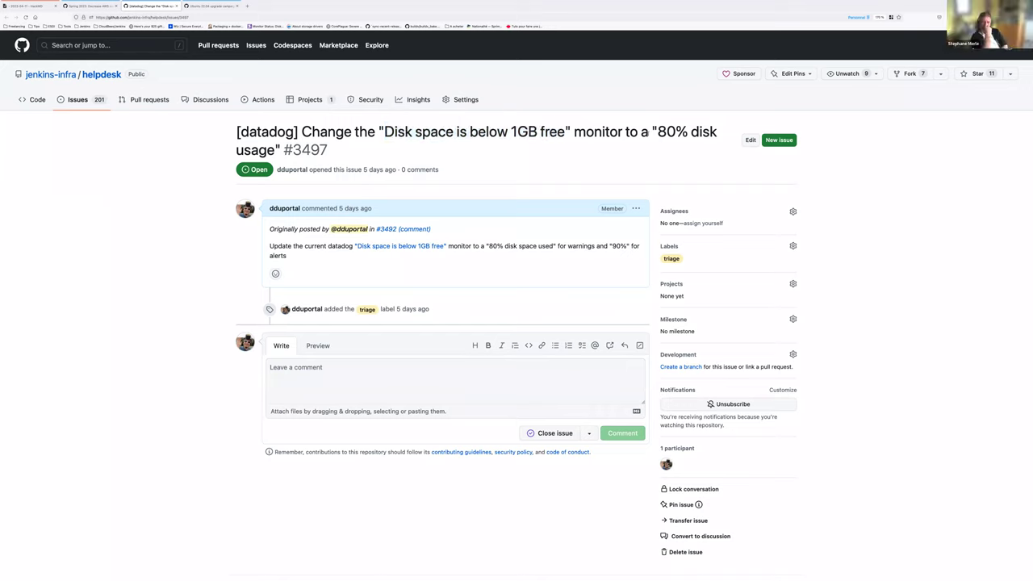
{"action": "left_click_drag", "start_coordinate": [656, 131], "coordinate": [275, 150]}
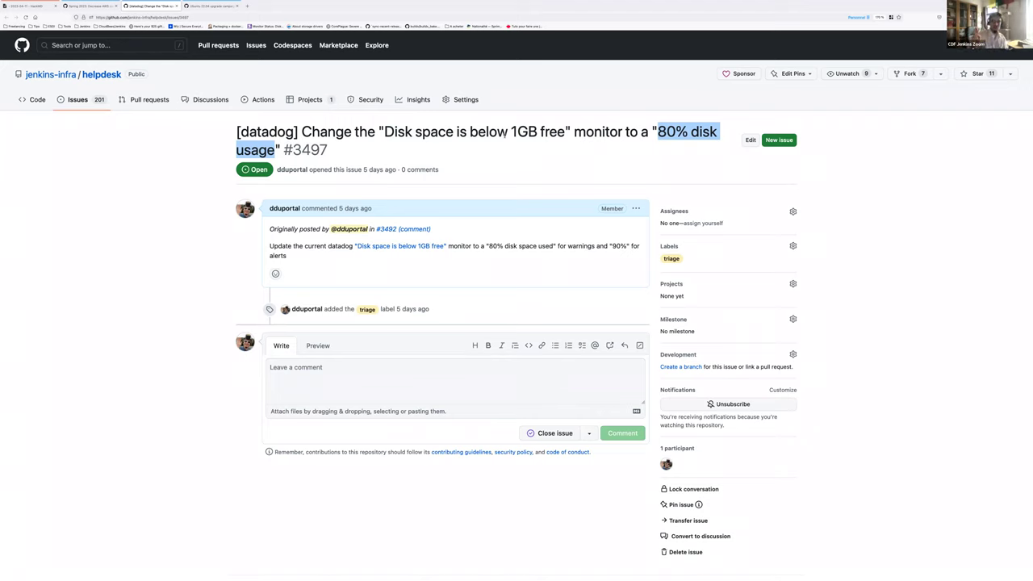
{"action": "left_click", "coordinate": [849, 244]}
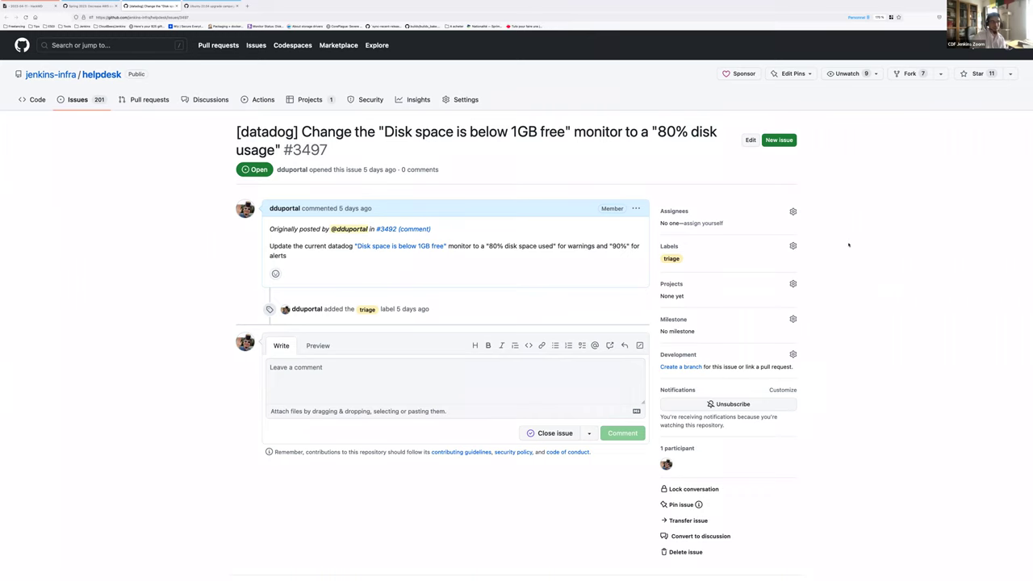
- Add the datadog label to the disk space monitor issue #3497
{"action": "left_click", "coordinate": [792, 246]}
{"action": "type", "text": "dat"}
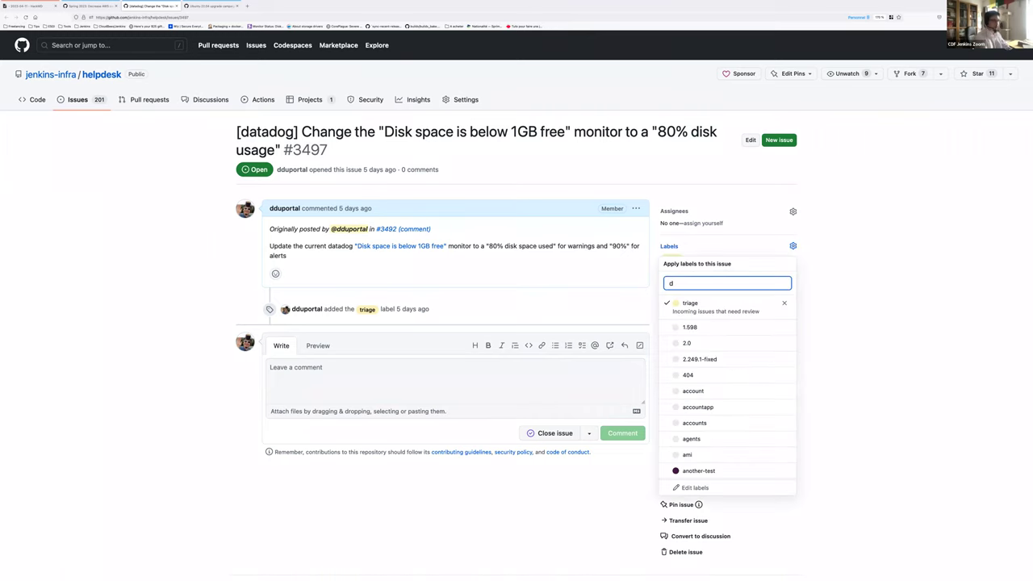
{"action": "left_click", "coordinate": [737, 303]}
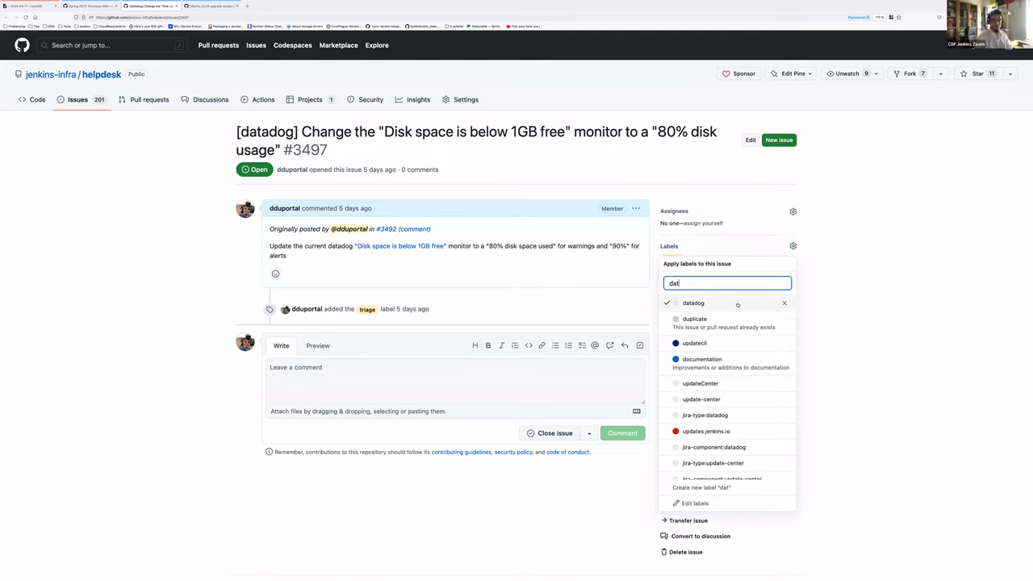
{"action": "left_click", "coordinate": [899, 315]}
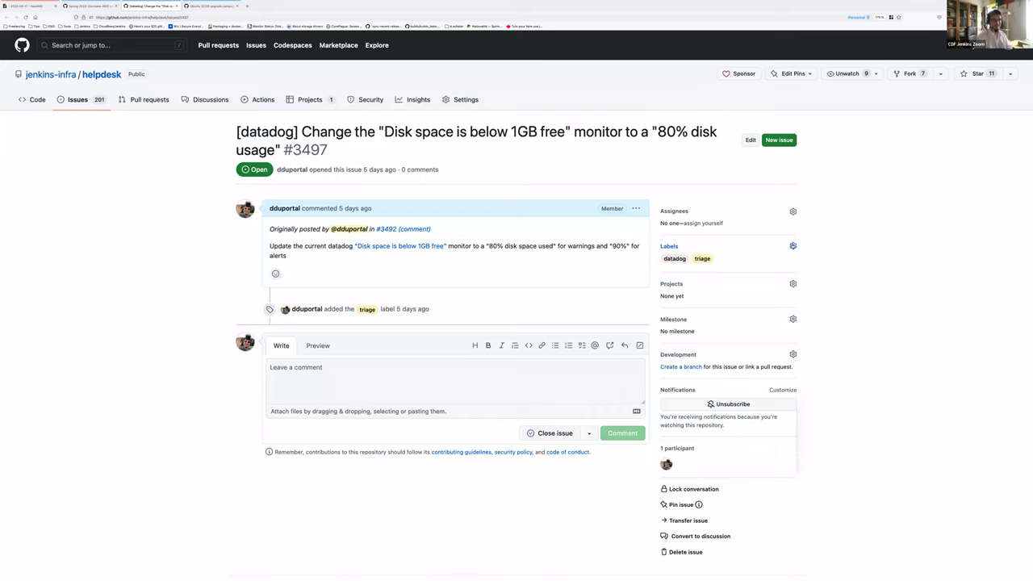
- Remove the triage label from the disk space monitor issue #3497 and add it to the infra-team-sync-2023-04-18 milestone
{"action": "left_click", "coordinate": [793, 245]}
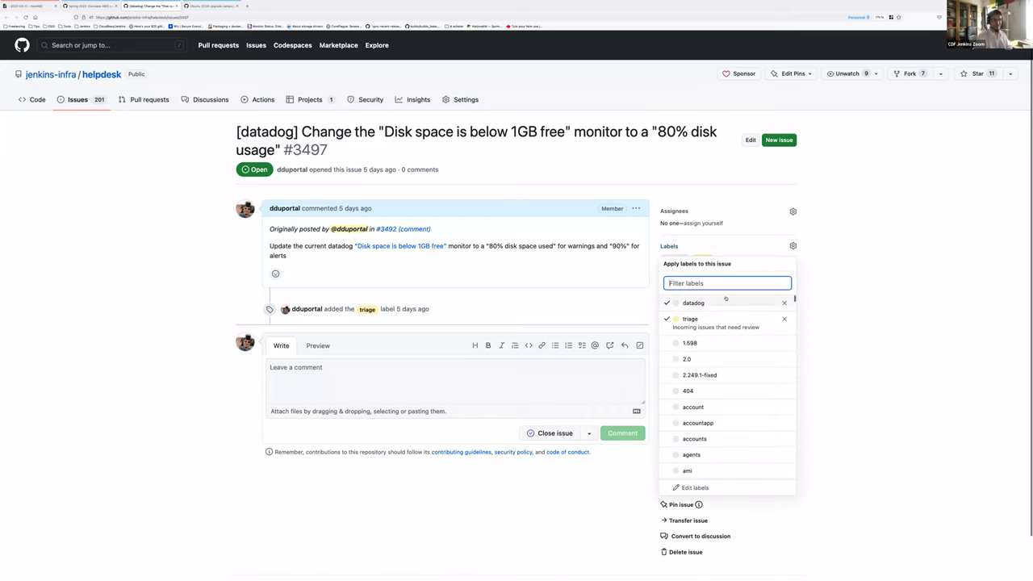
{"action": "left_click", "coordinate": [914, 371]}
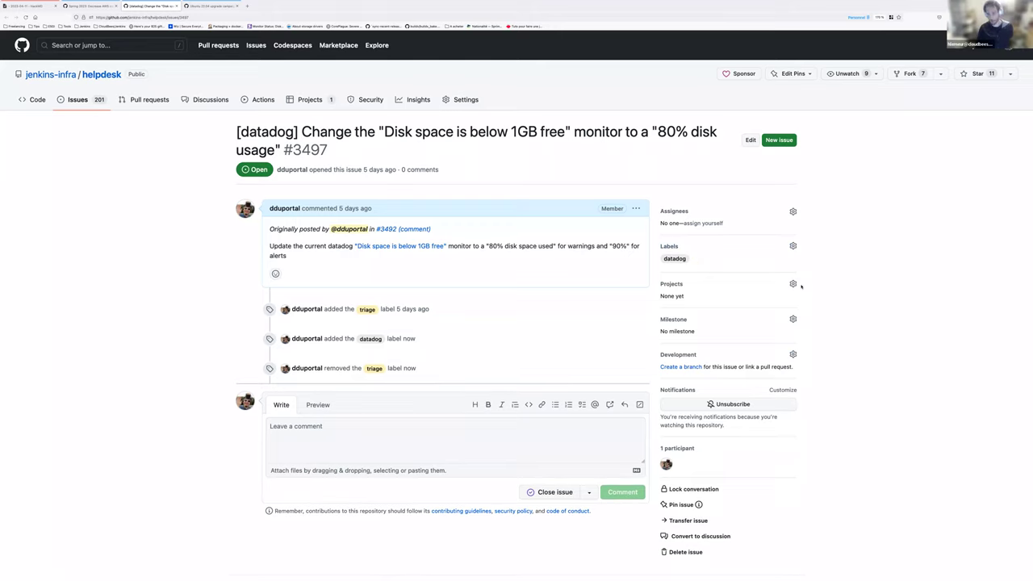
{"action": "left_click", "coordinate": [793, 319]}
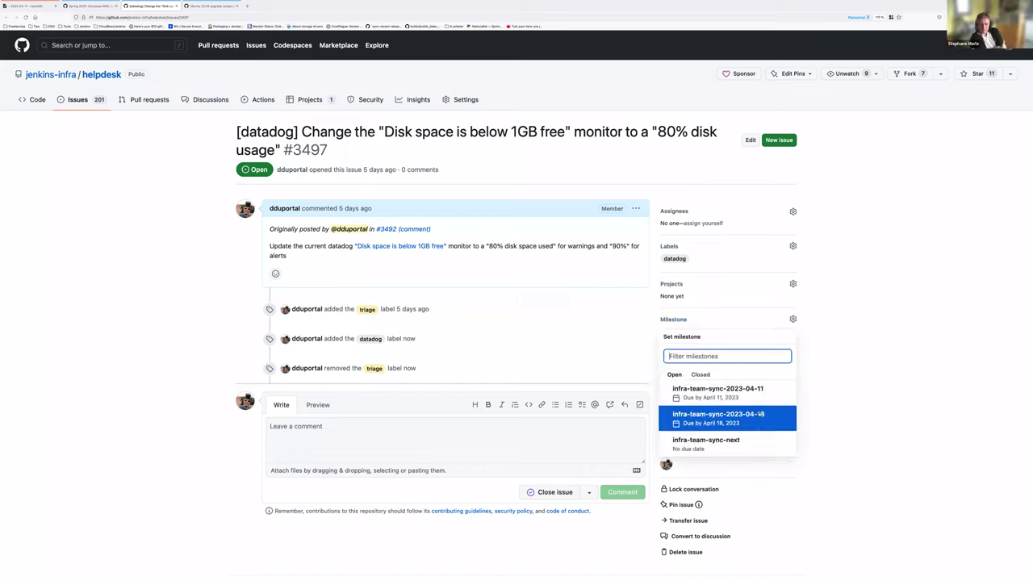
{"action": "left_click", "coordinate": [839, 269]}
- Assign the disk space monitor issue #3497 to the team member responsible for it
{"action": "left_click", "coordinate": [792, 211]}
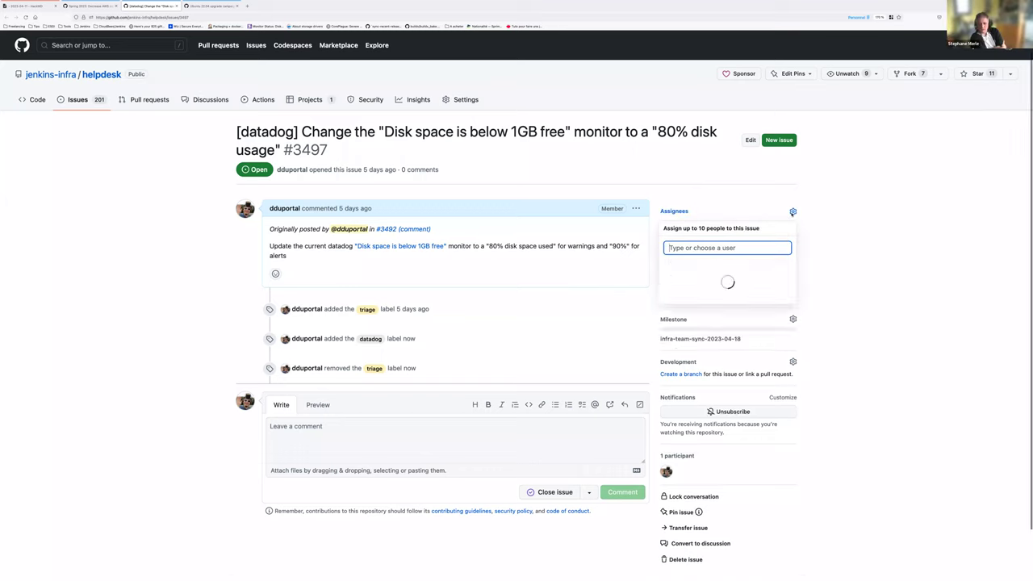
{"action": "type", "text": "herv"}
{"action": "left_click", "coordinate": [726, 267]}
{"action": "left_click", "coordinate": [902, 279]}
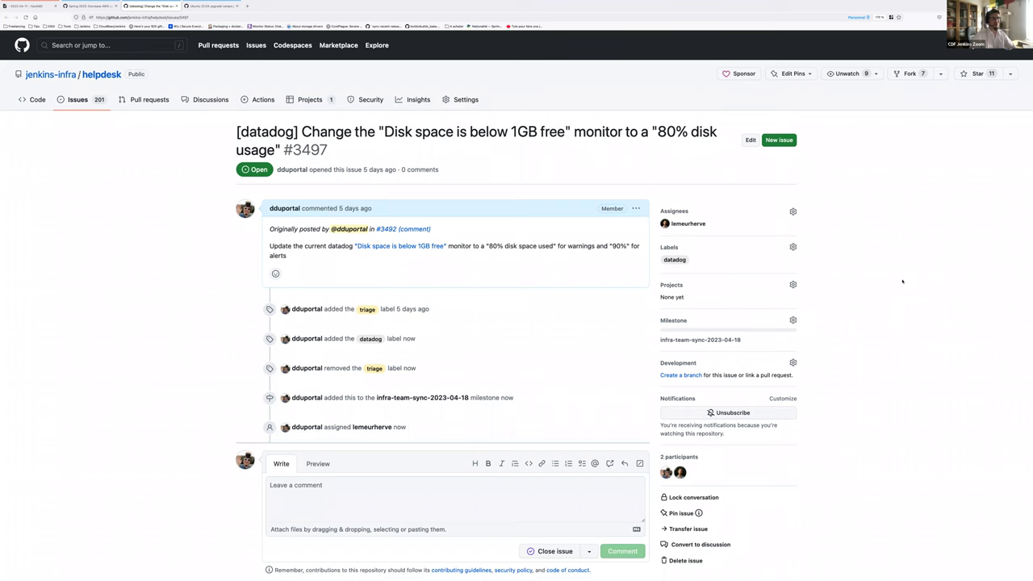
- Return to the helpdesk's open issue list and review the labels and milestones of the most recent issues
{"action": "left_click", "coordinate": [77, 99]}
{"action": "scroll", "coordinate": [88, 213], "scroll_direction": "down", "scroll_amount": 5}
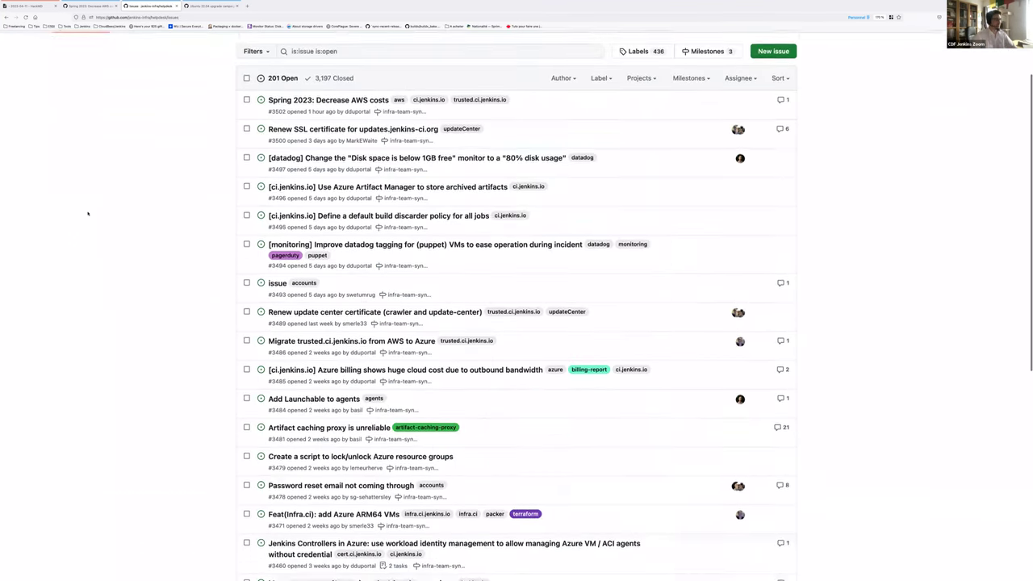
{"action": "scroll", "coordinate": [88, 212], "scroll_direction": "up", "scroll_amount": 5}
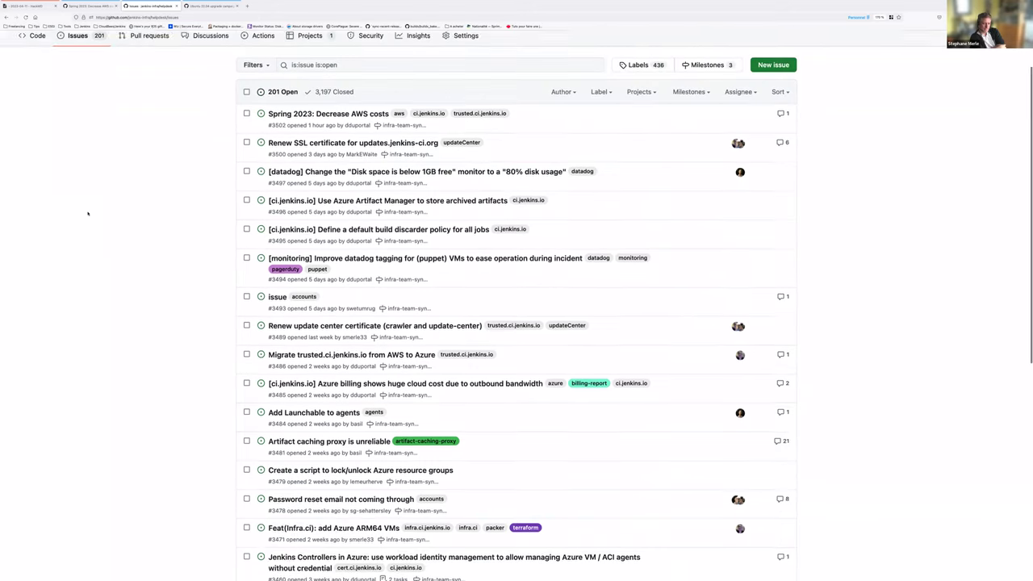
- Switch to the HackMD meeting notes and read through the Work in Progress and Backlog issue lists
{"action": "key", "text": "super+1"}
{"action": "scroll", "coordinate": [159, 321], "scroll_direction": "down", "scroll_amount": 8}
{"action": "scroll", "coordinate": [159, 321], "scroll_direction": "down", "scroll_amount": 3}
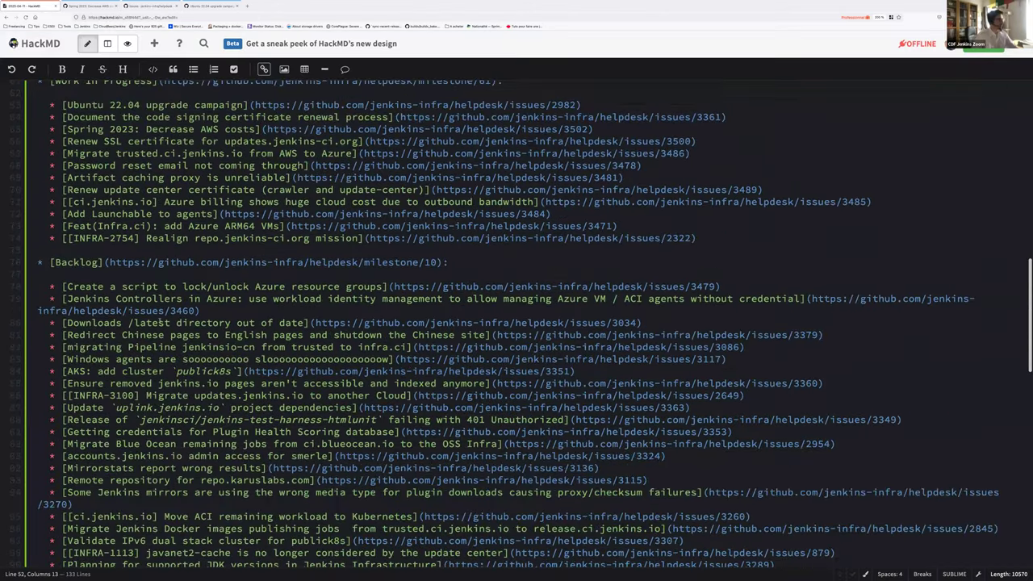
{"action": "scroll", "coordinate": [517, 323], "scroll_direction": "down", "scroll_amount": 6}
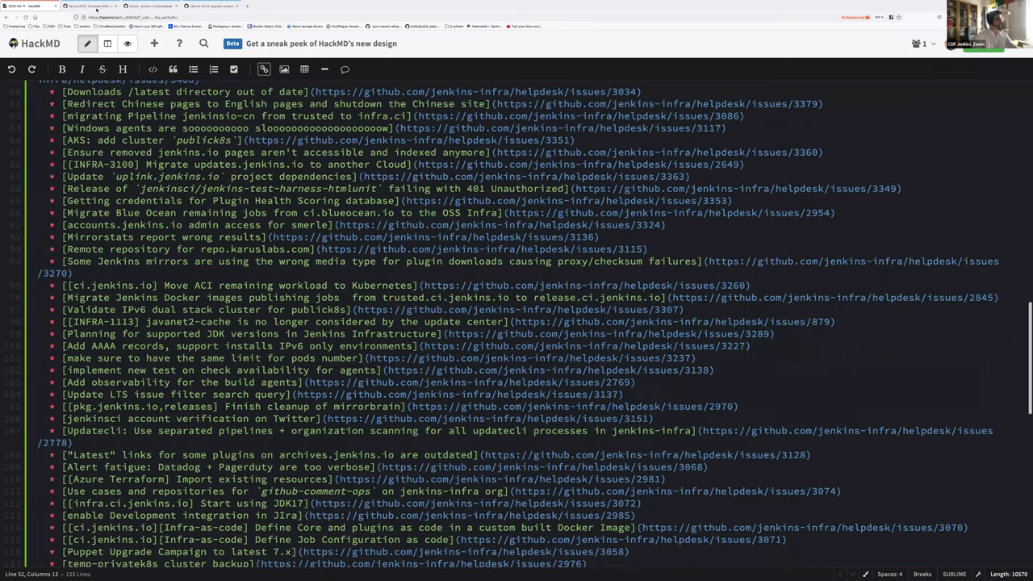
{"action": "scroll", "coordinate": [516, 323], "scroll_direction": "down", "scroll_amount": 7}
- Close the Spring 2023 AWS costs issue page and open the infra-team-sync-2023-04-11 milestone from the helpdesk milestones
{"action": "left_click", "coordinate": [104, 6]}
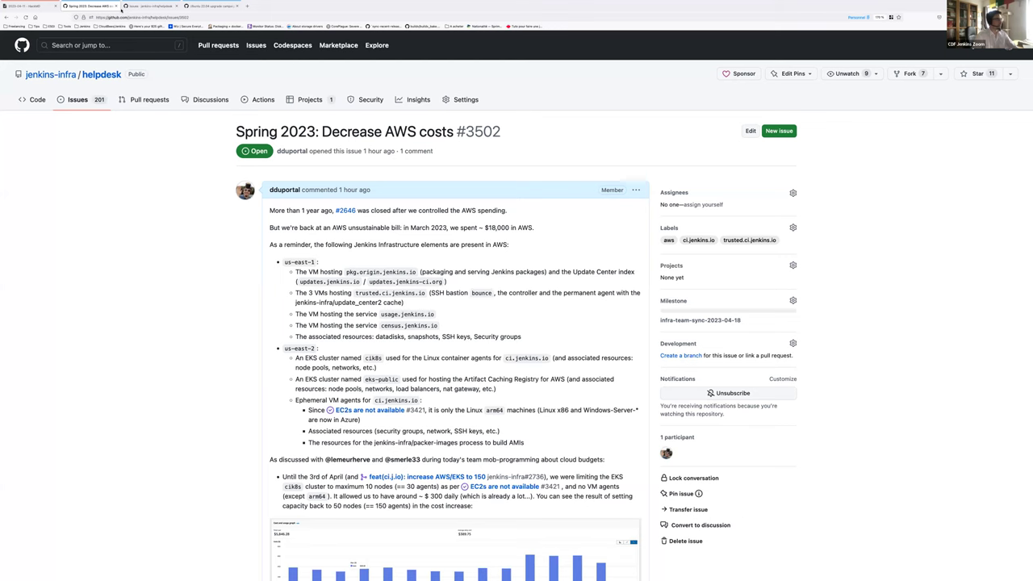
{"action": "left_click", "coordinate": [116, 6]}
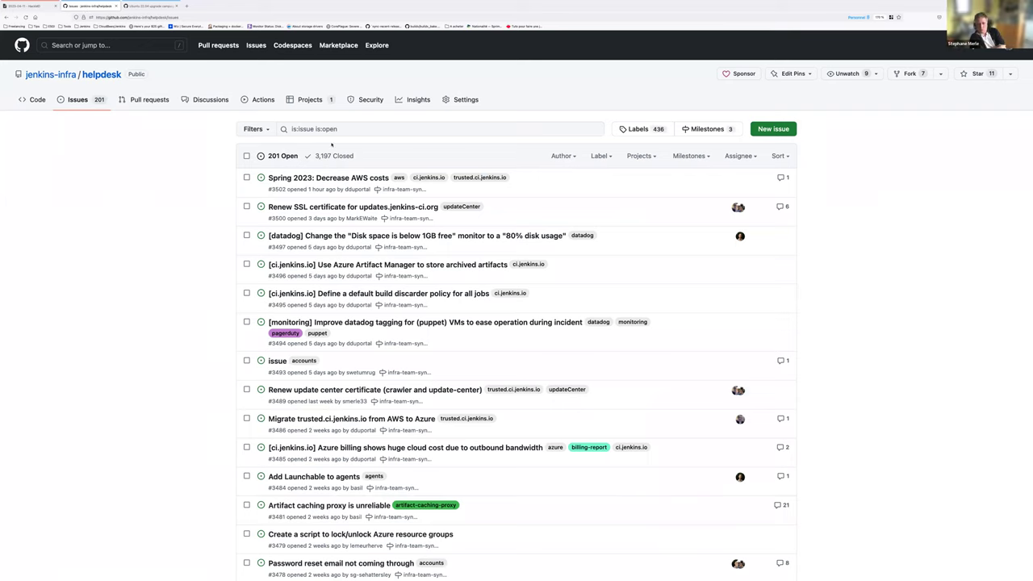
{"action": "left_click", "coordinate": [701, 129]}
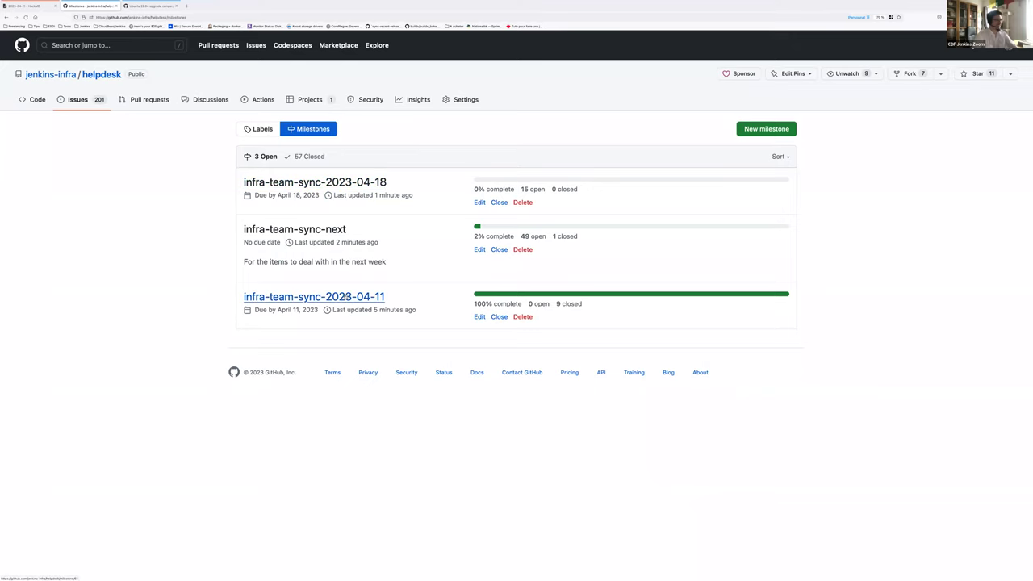
{"action": "left_click", "coordinate": [313, 297]}
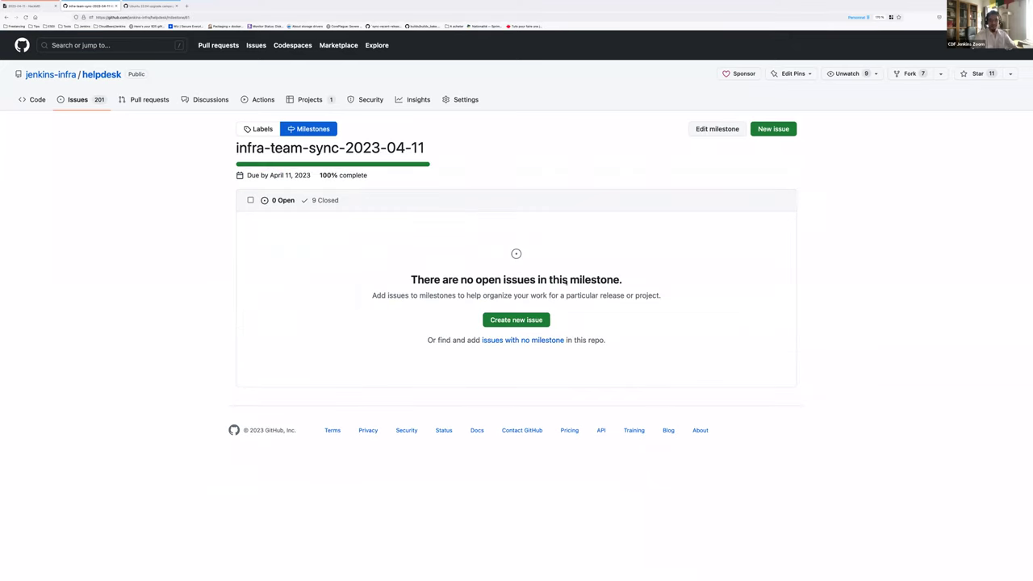